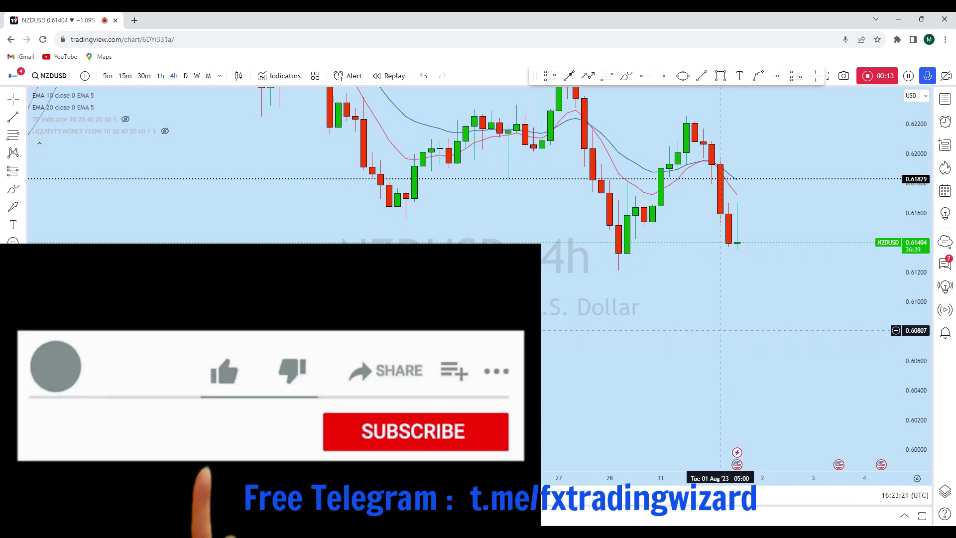
- Switch the NZDUSD chart to the monthly timeframe and examine the latest candles around the existing horizontal level
{"action": "scroll", "coordinate": [812, 303], "scroll_direction": "up", "scroll_amount": 1}
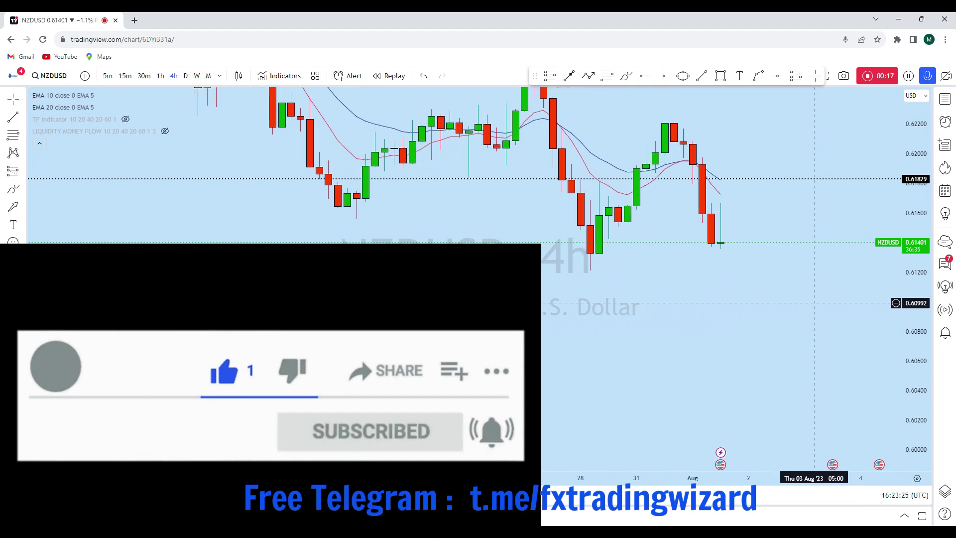
{"action": "left_click", "coordinate": [208, 75]}
{"action": "left_click_drag", "start_coordinate": [918, 202], "coordinate": [918, 411]}
{"action": "scroll", "coordinate": [785, 333], "scroll_direction": "up", "scroll_amount": 4}
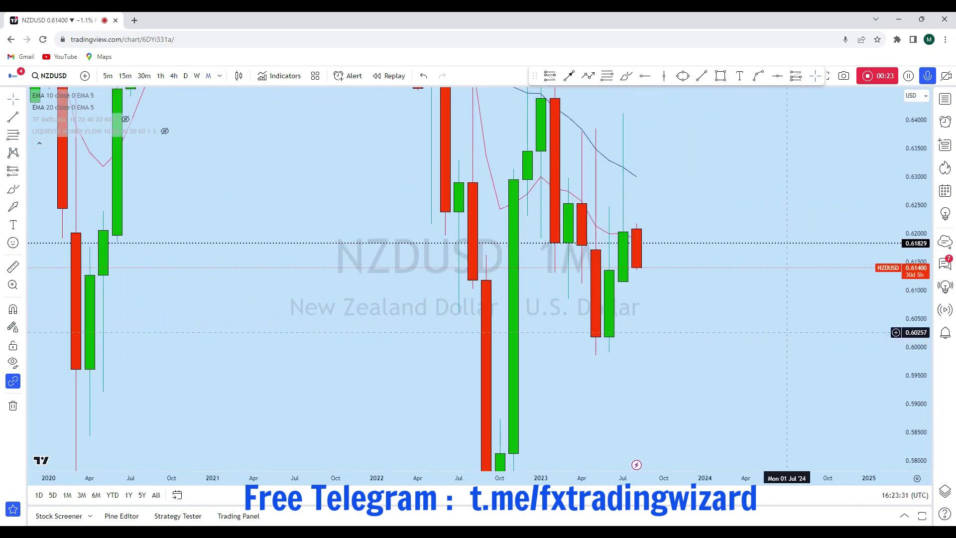
{"action": "scroll", "coordinate": [786, 332], "scroll_direction": "down", "scroll_amount": 2}
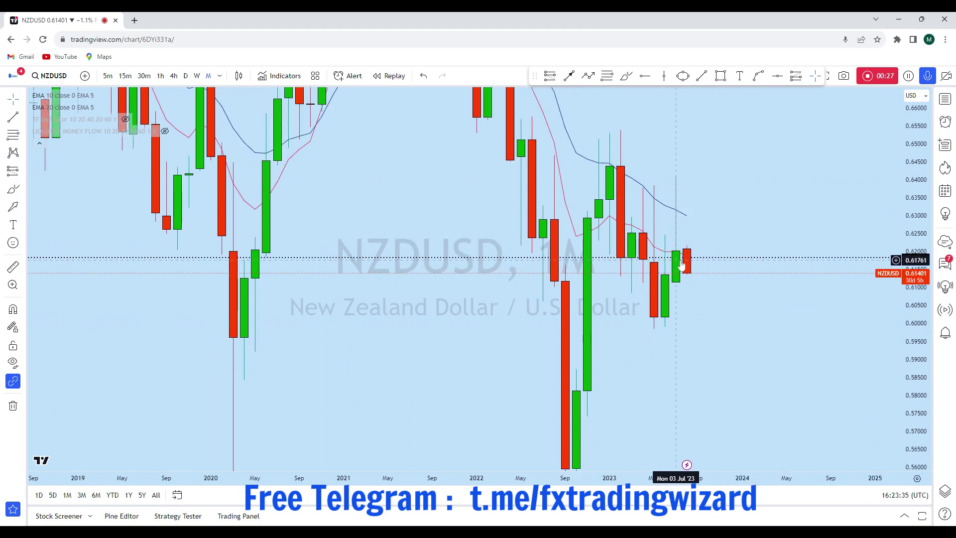
{"action": "scroll", "coordinate": [682, 249], "scroll_direction": "up", "scroll_amount": 3}
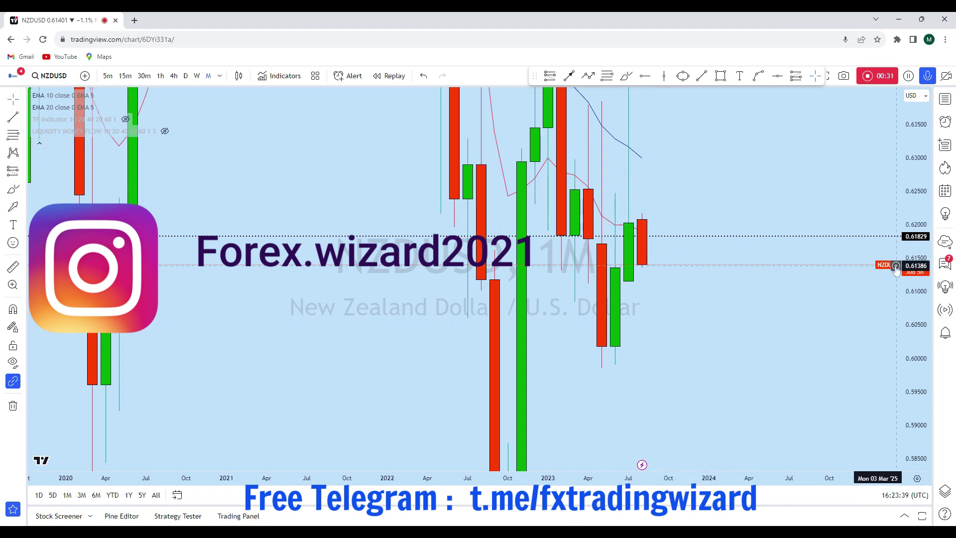
{"action": "scroll", "coordinate": [704, 154], "scroll_direction": "down", "scroll_amount": 3}
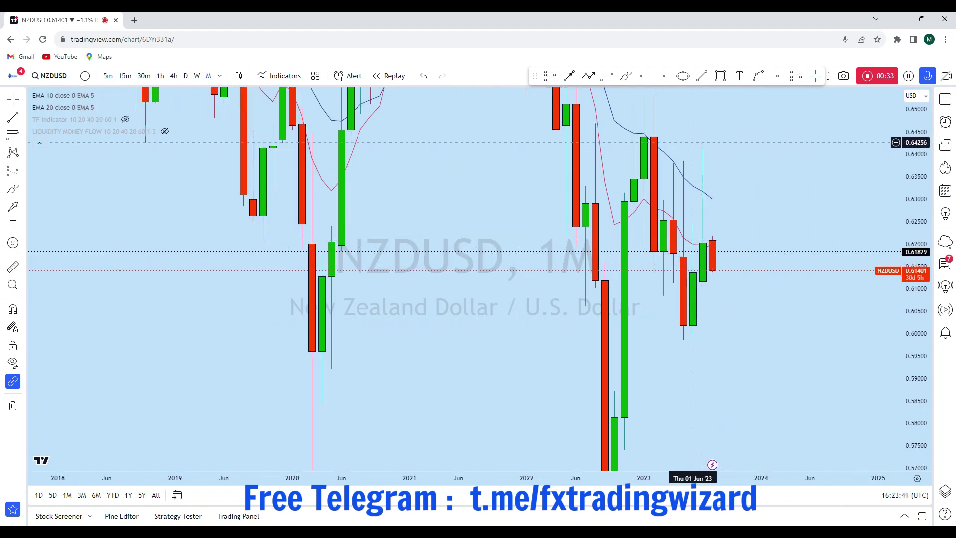
- Brush marks around the upper wick of the July 2023 monthly candle, and undo them
{"action": "left_click", "coordinate": [628, 78]}
{"action": "mouse_move", "coordinate": [673, 151]}
{"action": "left_mouse_down"}
{"action": "mouse_move", "coordinate": [674, 210]}
{"action": "mouse_move", "coordinate": [730, 192]}
{"action": "mouse_move", "coordinate": [711, 153]}
{"action": "mouse_move", "coordinate": [702, 260]}
{"action": "left_mouse_up"}
{"action": "left_click", "coordinate": [423, 75]}
{"action": "left_click", "coordinate": [423, 75]}
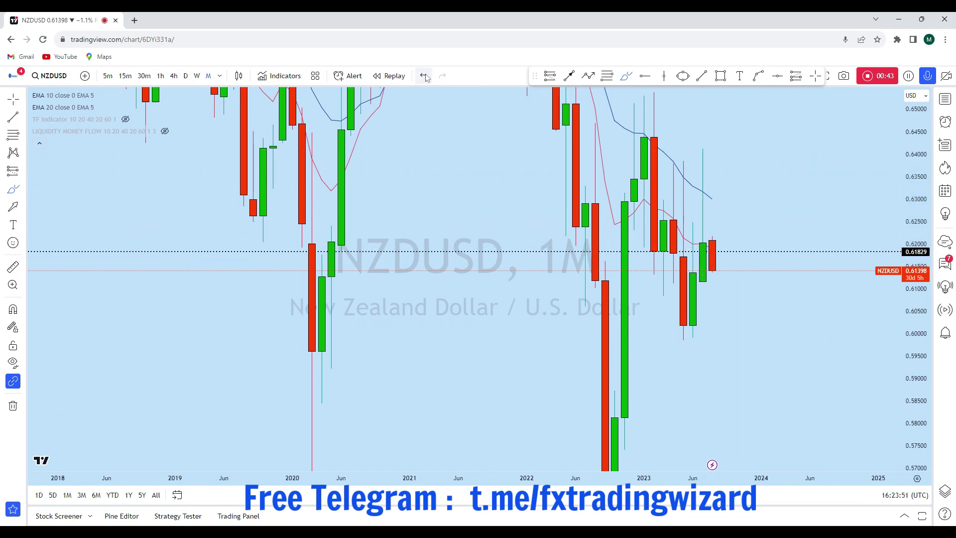
{"action": "left_click_drag", "start_coordinate": [712, 151], "coordinate": [703, 142]}
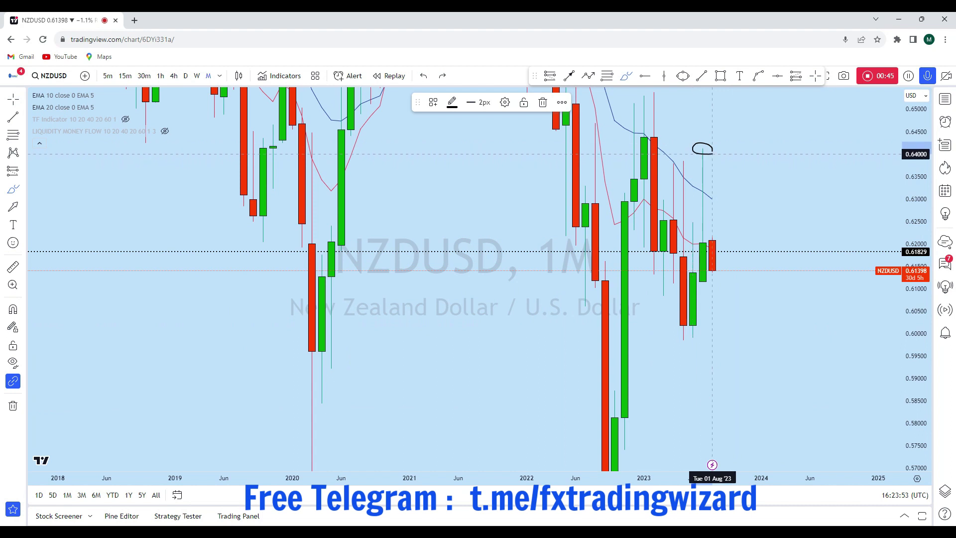
{"action": "left_click", "coordinate": [425, 77]}
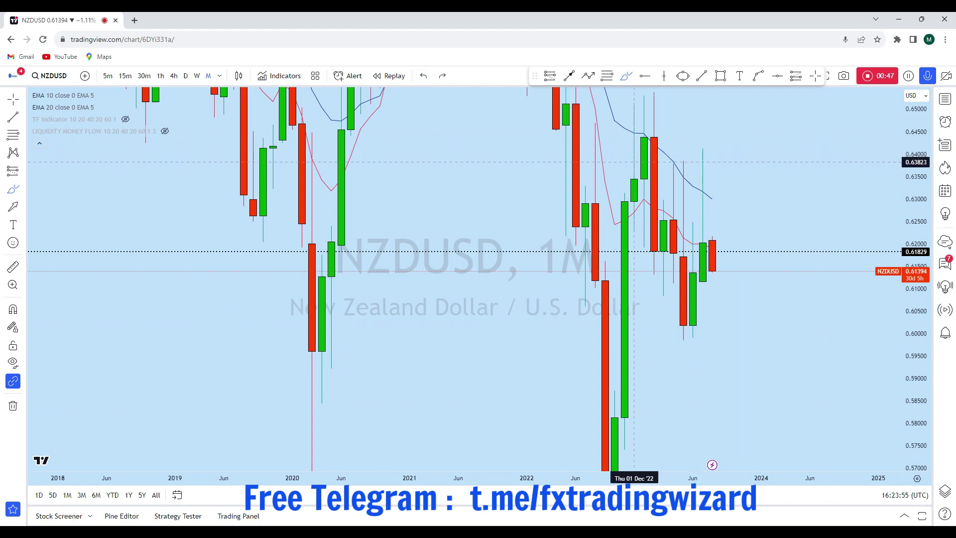
- Brush two nearly horizontal strokes at about 0.638 and a falling price path to about 0.588, undoing all of them
{"action": "left_click_drag", "start_coordinate": [635, 162], "coordinate": [760, 157]}
{"action": "left_click_drag", "start_coordinate": [655, 164], "coordinate": [839, 167]}
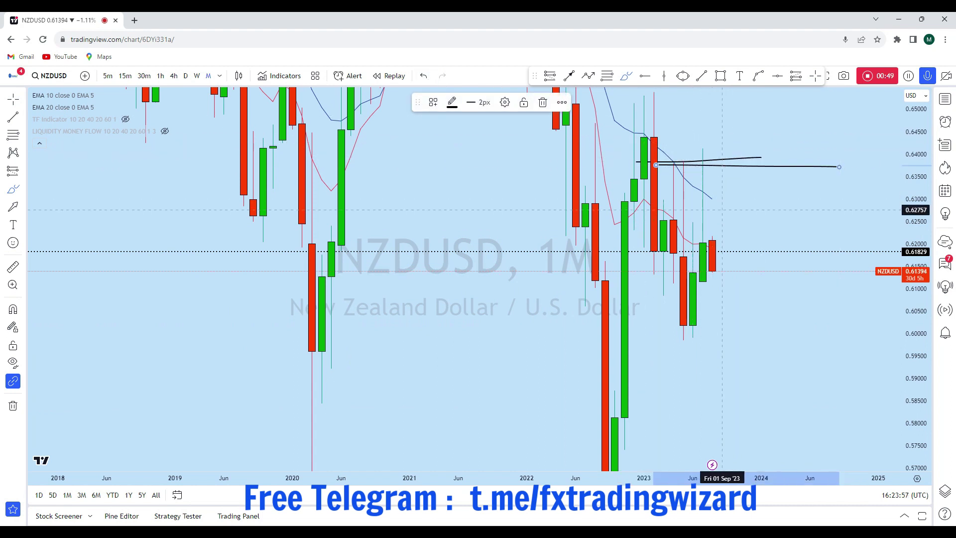
{"action": "key", "text": "ctrl+z"}
{"action": "key", "text": "ctrl+z"}
{"action": "mouse_move", "coordinate": [712, 158]}
{"action": "left_mouse_down"}
{"action": "mouse_move", "coordinate": [692, 155]}
{"action": "mouse_move", "coordinate": [702, 244]}
{"action": "mouse_move", "coordinate": [726, 281]}
{"action": "mouse_move", "coordinate": [751, 384]}
{"action": "left_mouse_up"}
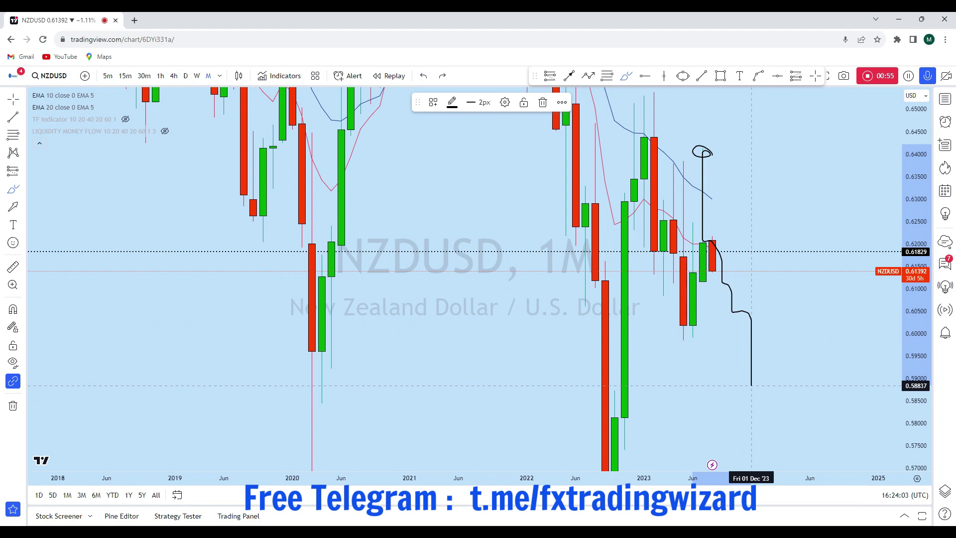
{"action": "left_click", "coordinate": [423, 76]}
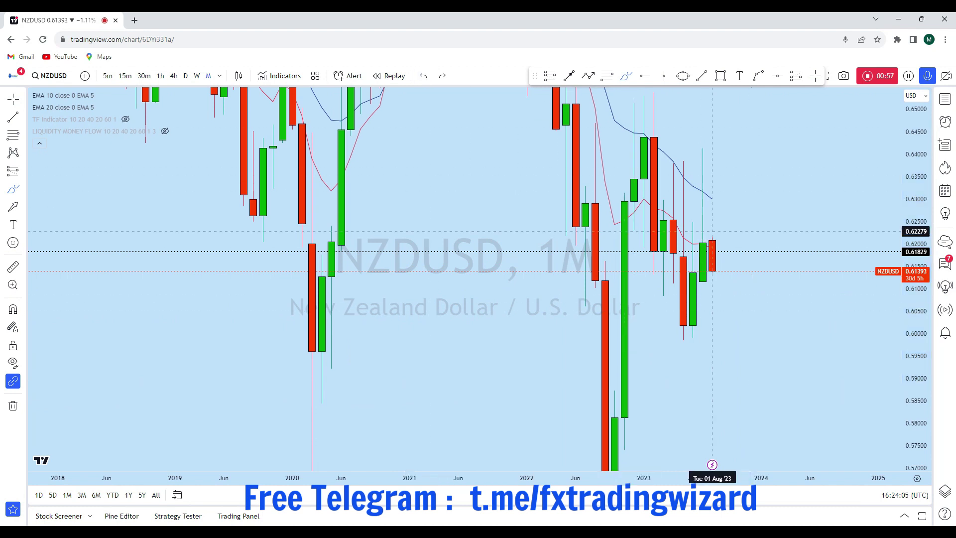
- Place a horizontal line at 0.61153, level with the open of the July 2023 monthly candle
{"action": "scroll", "coordinate": [797, 331], "scroll_direction": "down", "scroll_amount": 3}
{"action": "scroll", "coordinate": [796, 331], "scroll_direction": "up", "scroll_amount": 5}
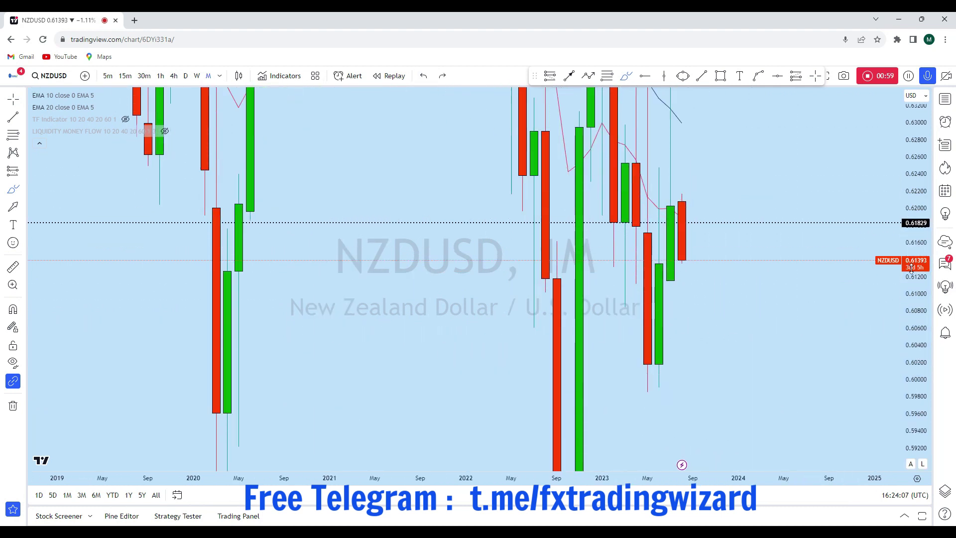
{"action": "left_click", "coordinate": [776, 77]}
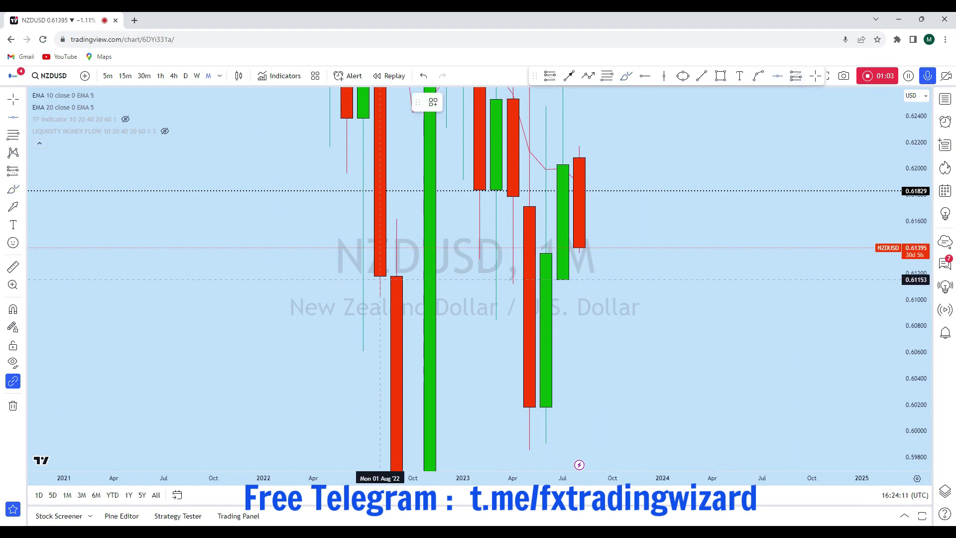
{"action": "left_click", "coordinate": [380, 280]}
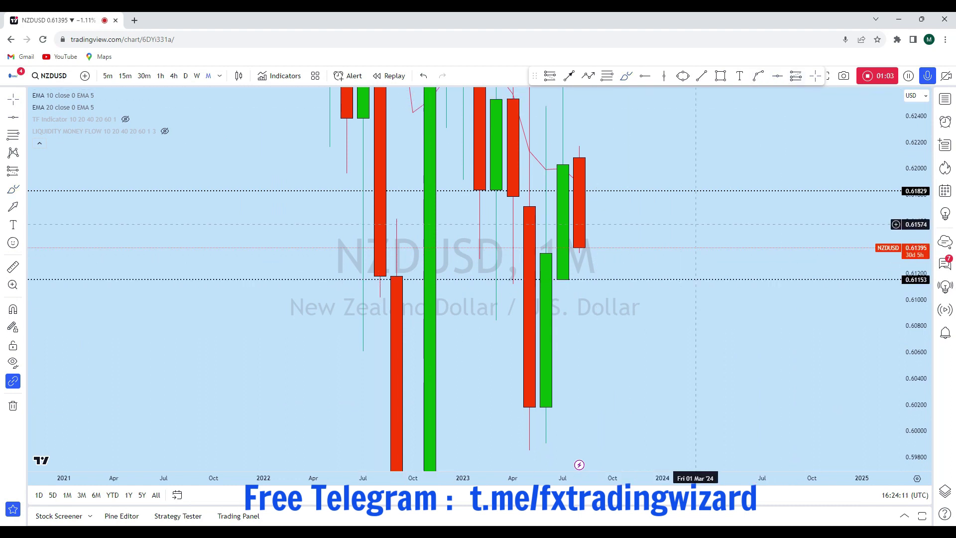
- Brush a zigzag falling price path from the latest monthly candle to about 0.604, and undo the stroke
{"action": "left_click", "coordinate": [628, 78]}
{"action": "mouse_move", "coordinate": [582, 232]}
{"action": "left_mouse_down"}
{"action": "mouse_move", "coordinate": [598, 226]}
{"action": "mouse_move", "coordinate": [630, 282]}
{"action": "mouse_move", "coordinate": [615, 311]}
{"action": "mouse_move", "coordinate": [632, 366]}
{"action": "left_mouse_up"}
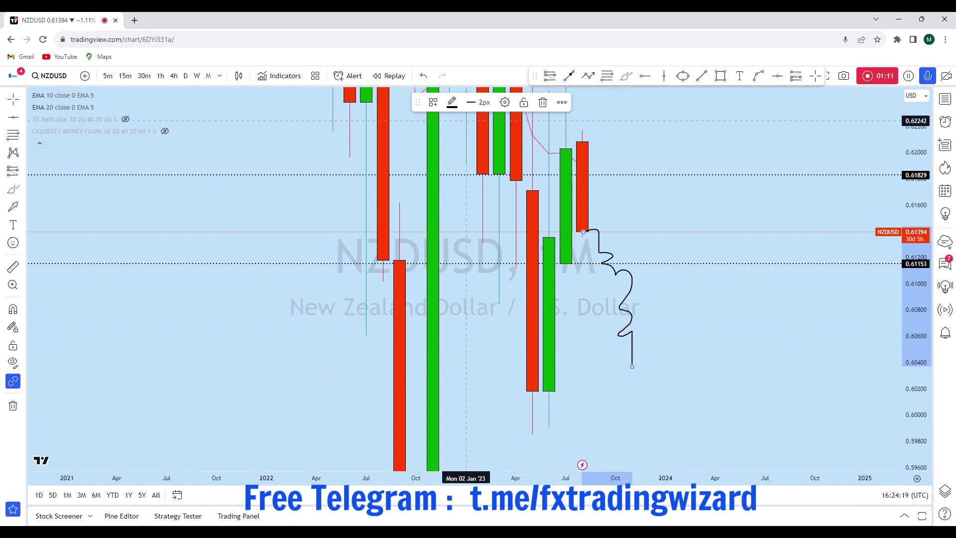
{"action": "key", "text": "ctrl+z"}
- Switch the chart to the weekly timeframe and examine the latest candles around the two horizontal levels
{"action": "left_click", "coordinate": [196, 79]}
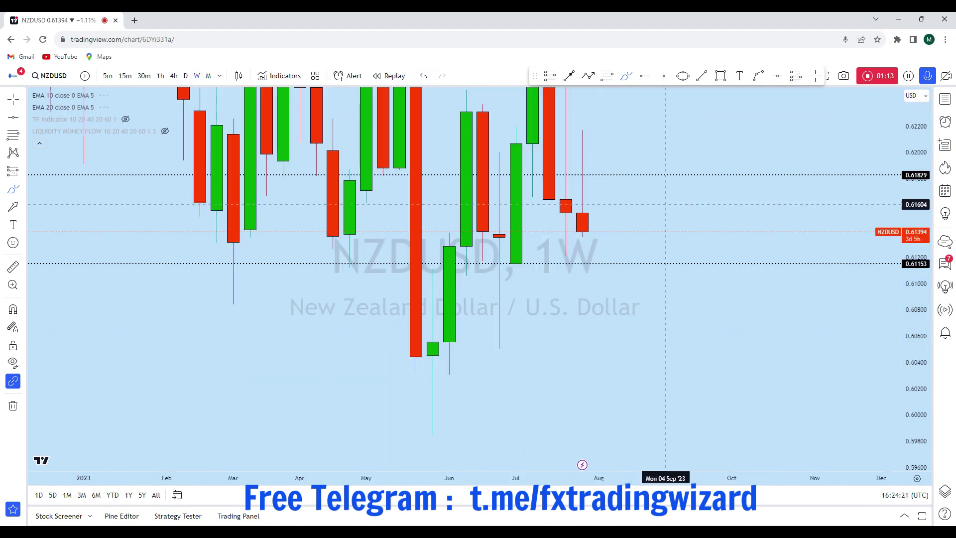
{"action": "scroll", "coordinate": [877, 190], "scroll_direction": "up", "scroll_amount": 3}
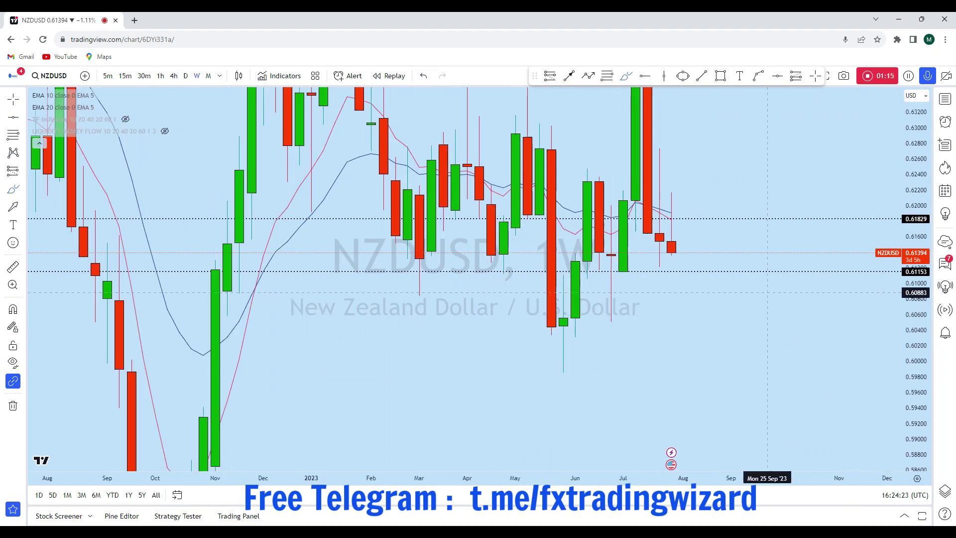
{"action": "left_click_drag", "start_coordinate": [919, 319], "coordinate": [919, 381]}
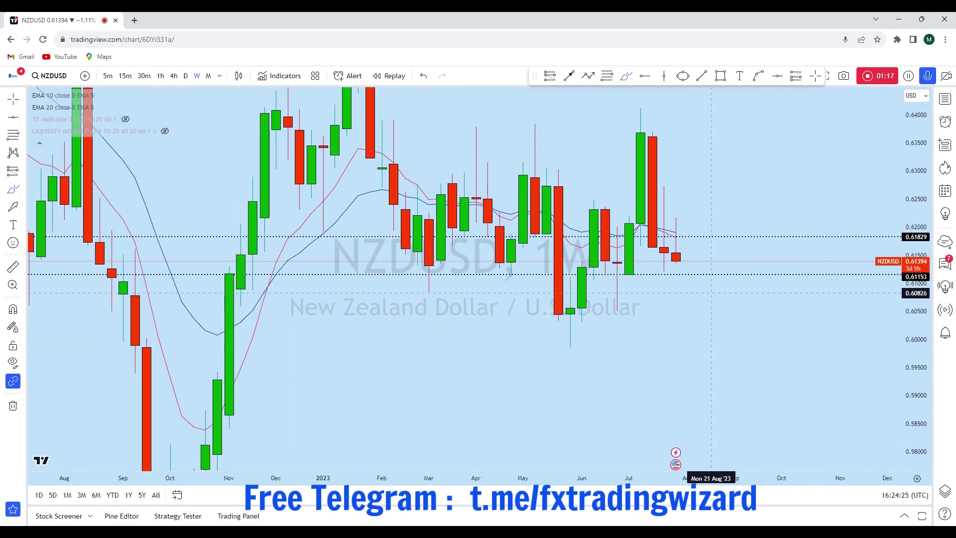
{"action": "scroll", "coordinate": [712, 287], "scroll_direction": "down", "scroll_amount": 2}
{"action": "scroll", "coordinate": [709, 244], "scroll_direction": "up", "scroll_amount": 2}
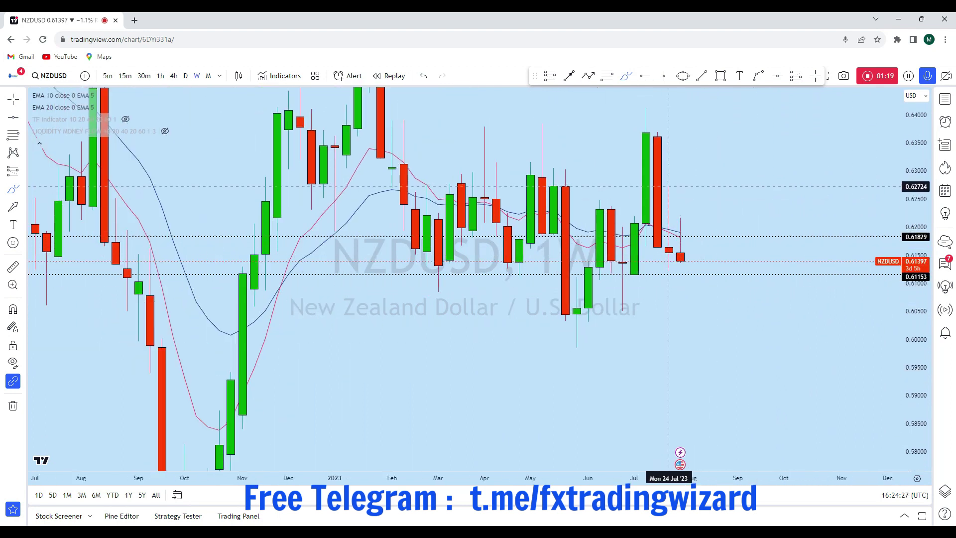
{"action": "left_click_drag", "start_coordinate": [668, 286], "coordinate": [729, 286]}
- Draw a descending trend line from about 0.632 in April 2023 to about 0.611 in late September on the weekly chart
{"action": "left_click", "coordinate": [701, 76]}
{"action": "left_click", "coordinate": [607, 161]}
{"action": "left_click", "coordinate": [807, 276]}
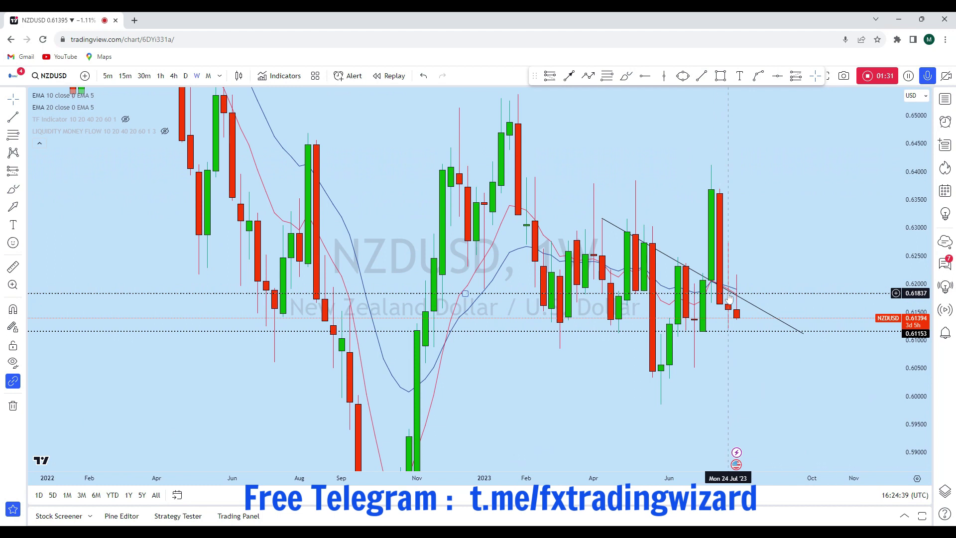
{"action": "scroll", "coordinate": [686, 201], "scroll_direction": "up", "scroll_amount": 1}
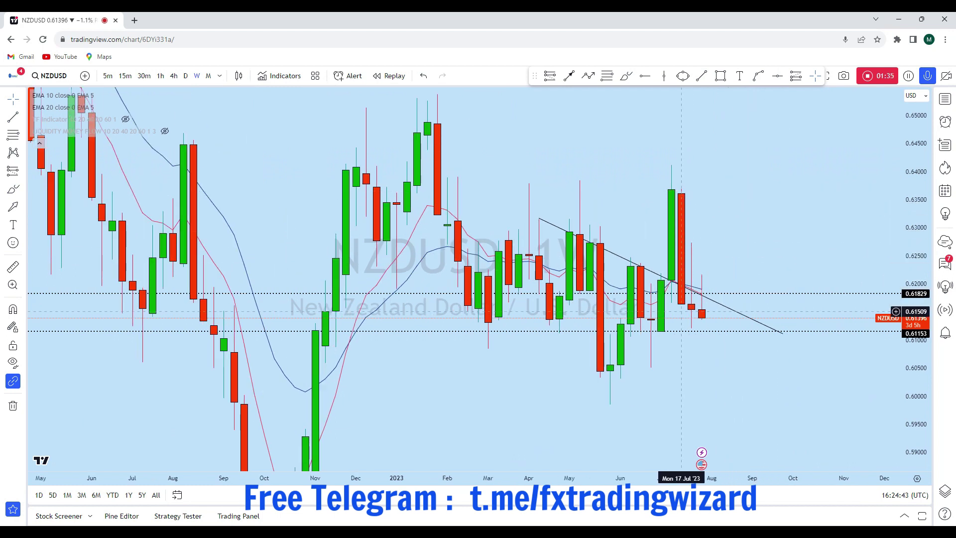
{"action": "left_click", "coordinate": [14, 99]}
- Brush a falling price path from the latest weekly candle to about 0.582, and undo the stroke
{"action": "left_click_drag", "start_coordinate": [722, 241], "coordinate": [732, 195]}
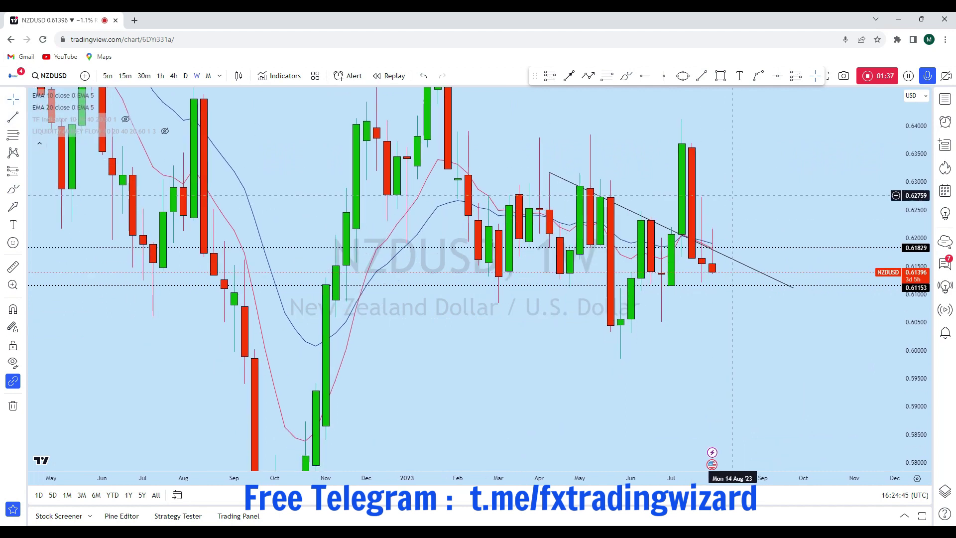
{"action": "scroll", "coordinate": [732, 195], "scroll_direction": "up", "scroll_amount": 1}
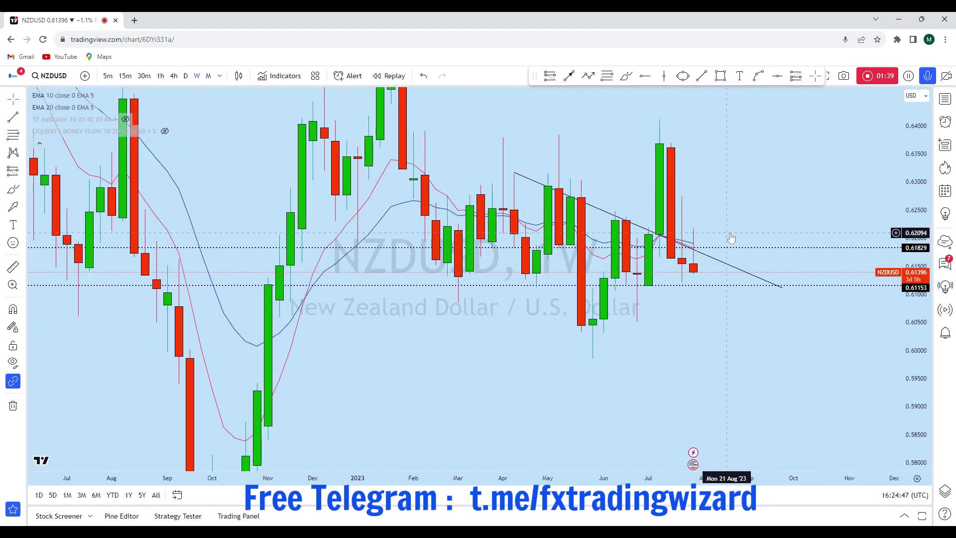
{"action": "left_click_drag", "start_coordinate": [730, 234], "coordinate": [715, 224]}
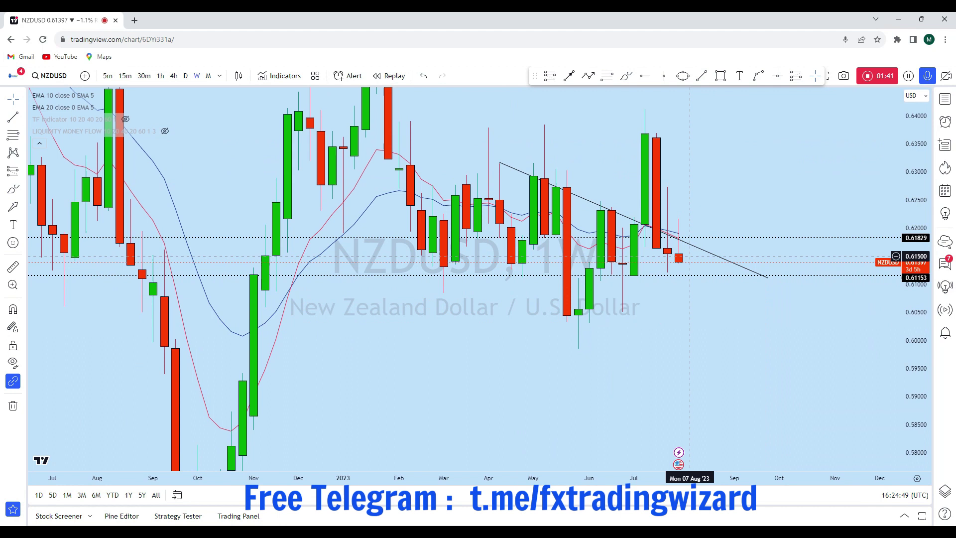
{"action": "left_click", "coordinate": [627, 76]}
{"action": "mouse_move", "coordinate": [678, 255]}
{"action": "left_mouse_down"}
{"action": "mouse_move", "coordinate": [678, 224]}
{"action": "mouse_move", "coordinate": [724, 373]}
{"action": "mouse_move", "coordinate": [720, 406]}
{"action": "mouse_move", "coordinate": [780, 440]}
{"action": "left_mouse_up"}
{"action": "left_click", "coordinate": [423, 76]}
- Brush a shorter falling path from the latest weekly candle to about 0.590, and undo it
{"action": "scroll", "coordinate": [745, 239], "scroll_direction": "up", "scroll_amount": 2}
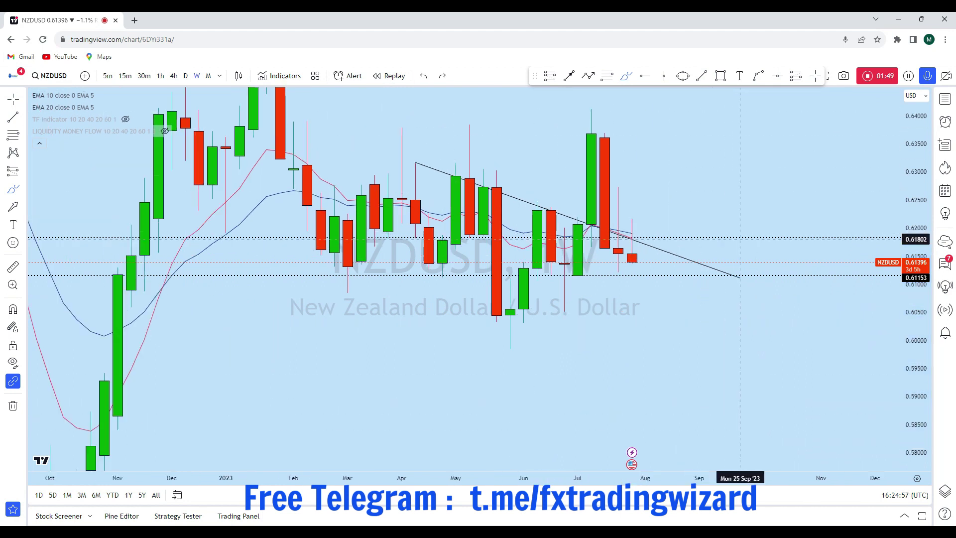
{"action": "scroll", "coordinate": [744, 263], "scroll_direction": "down", "scroll_amount": 3}
{"action": "mouse_move", "coordinate": [706, 262]}
{"action": "left_mouse_down"}
{"action": "mouse_move", "coordinate": [725, 295]}
{"action": "mouse_move", "coordinate": [744, 398]}
{"action": "left_mouse_up"}
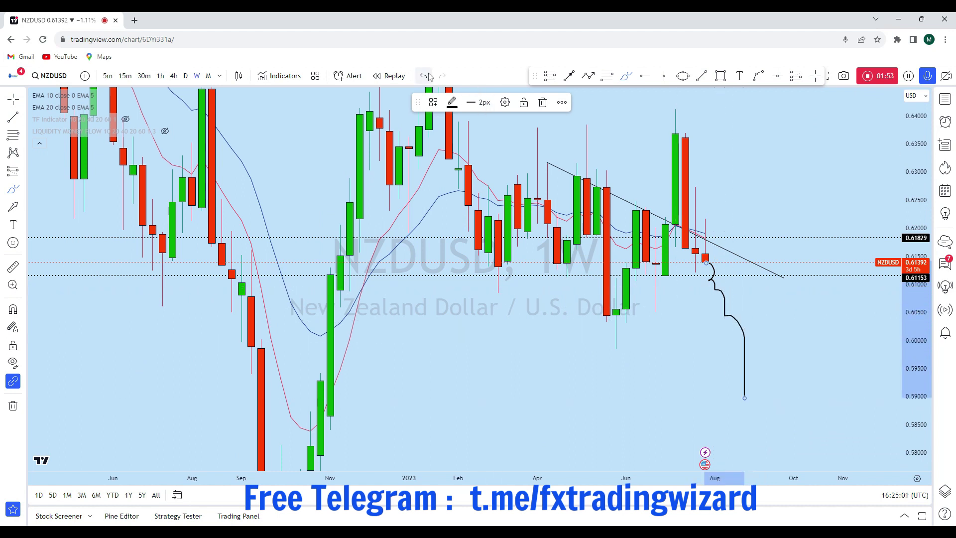
{"action": "left_click", "coordinate": [423, 76]}
- Switch the chart to the daily timeframe
{"action": "left_click", "coordinate": [185, 76]}
{"action": "scroll", "coordinate": [793, 248], "scroll_direction": "up", "scroll_amount": 1}
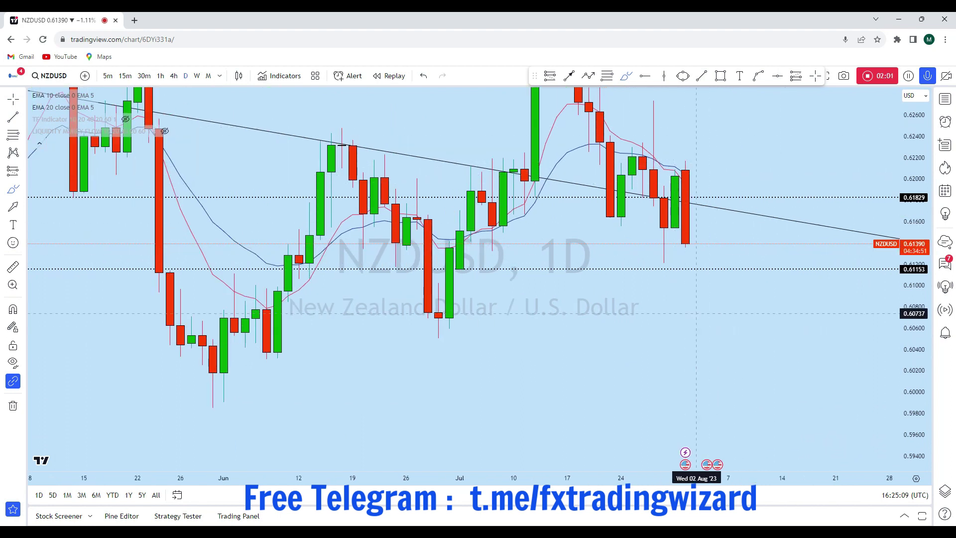
- Brush circles around the upper wick and the lower end of the 1 August daily candle, and undo the marks
{"action": "left_click", "coordinate": [675, 230]}
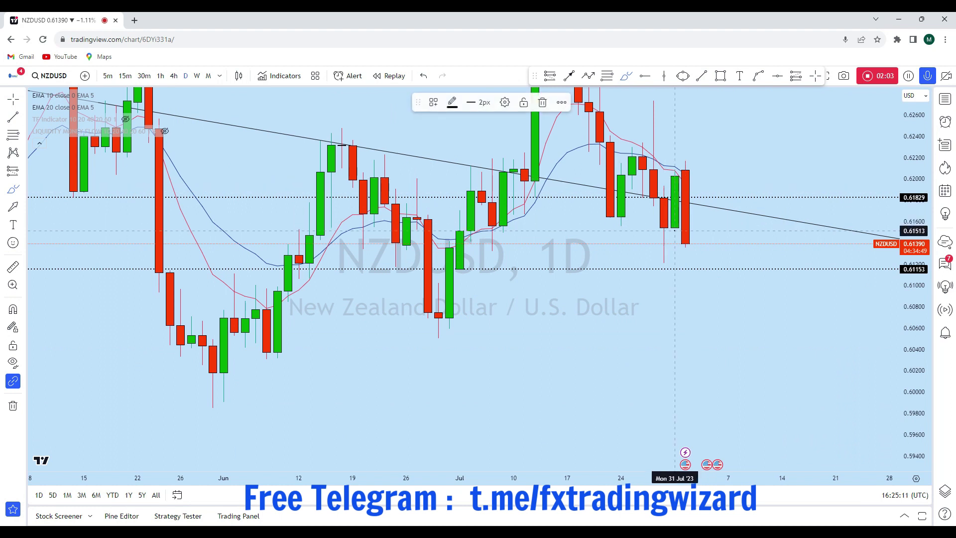
{"action": "left_click_drag", "start_coordinate": [693, 160], "coordinate": [684, 160]}
{"action": "left_click_drag", "start_coordinate": [693, 236], "coordinate": [695, 239]}
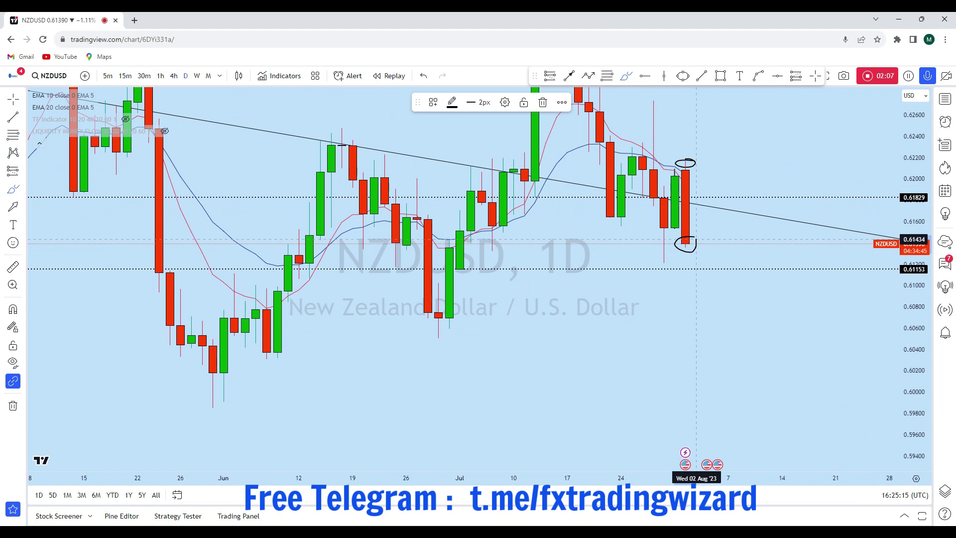
{"action": "left_click", "coordinate": [427, 78]}
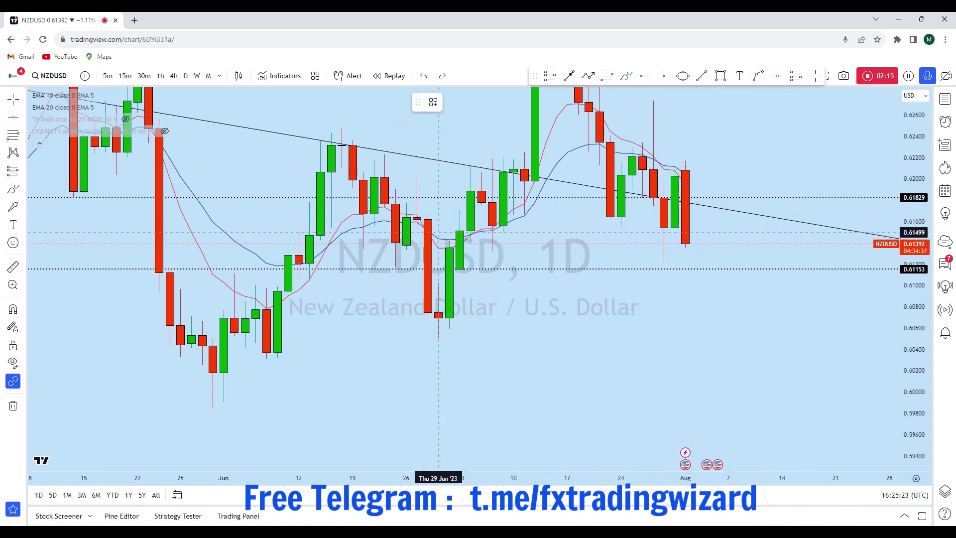
- Place a horizontal line at 0.61527, level with the lower end of the 31 July daily candle's body
{"action": "left_click", "coordinate": [464, 230]}
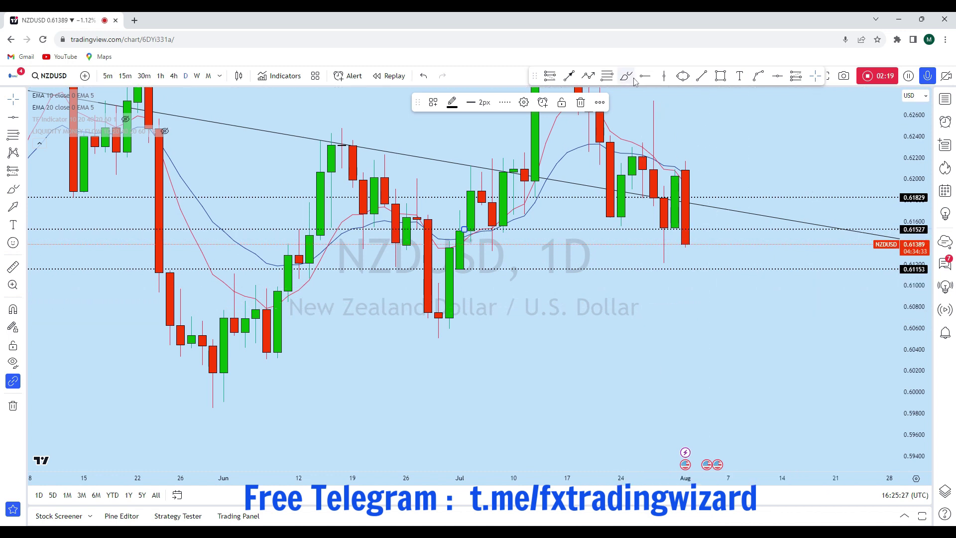
- Brush a falling price path from the latest daily candle to about 0.598, and undo the stroke
{"action": "left_click", "coordinate": [663, 181]}
{"action": "mouse_move", "coordinate": [687, 244]}
{"action": "left_mouse_down"}
{"action": "mouse_move", "coordinate": [722, 368]}
{"action": "mouse_move", "coordinate": [714, 365]}
{"action": "mouse_move", "coordinate": [782, 413]}
{"action": "left_mouse_up"}
{"action": "left_click", "coordinate": [423, 76]}
- Switch the chart to the 4-hour timeframe and examine the recent price action around the horizontal levels and the trend line
{"action": "left_click", "coordinate": [174, 76]}
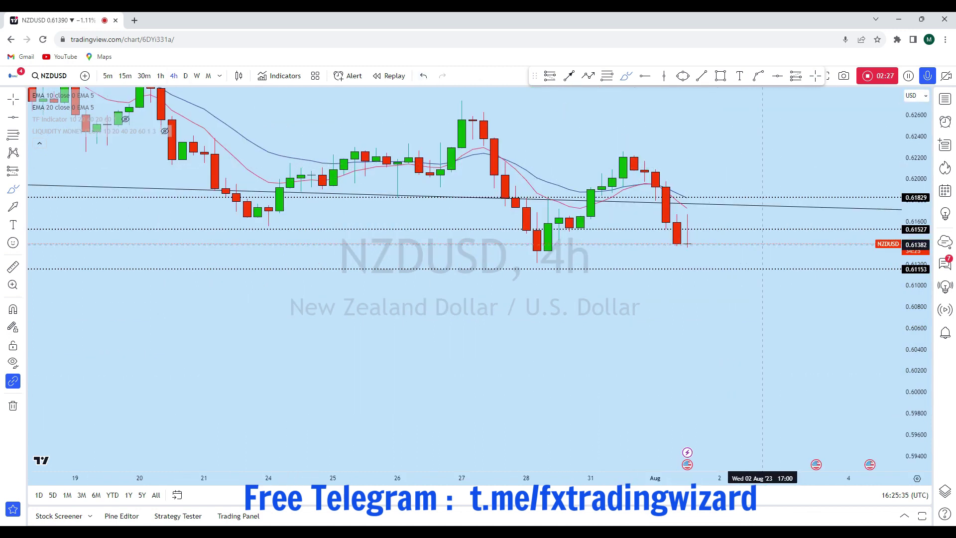
{"action": "scroll", "coordinate": [762, 239], "scroll_direction": "down", "scroll_amount": 3}
{"action": "scroll", "coordinate": [572, 216], "scroll_direction": "down", "scroll_amount": 2}
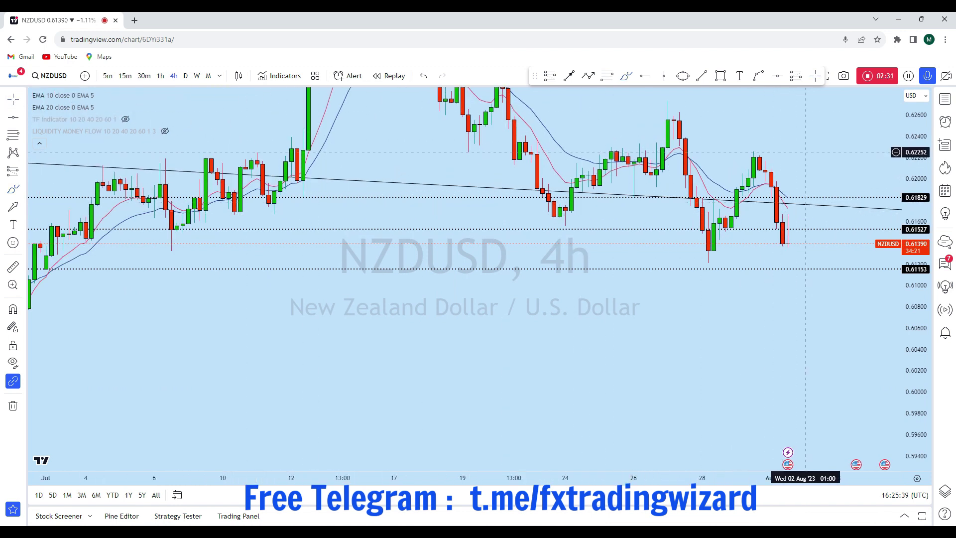
{"action": "left_click_drag", "start_coordinate": [805, 152], "coordinate": [561, 263]}
{"action": "scroll", "coordinate": [717, 255], "scroll_direction": "down", "scroll_amount": 4}
{"action": "left_click_drag", "start_coordinate": [916, 294], "coordinate": [916, 353]}
{"action": "scroll", "coordinate": [730, 304], "scroll_direction": "up", "scroll_amount": 2}
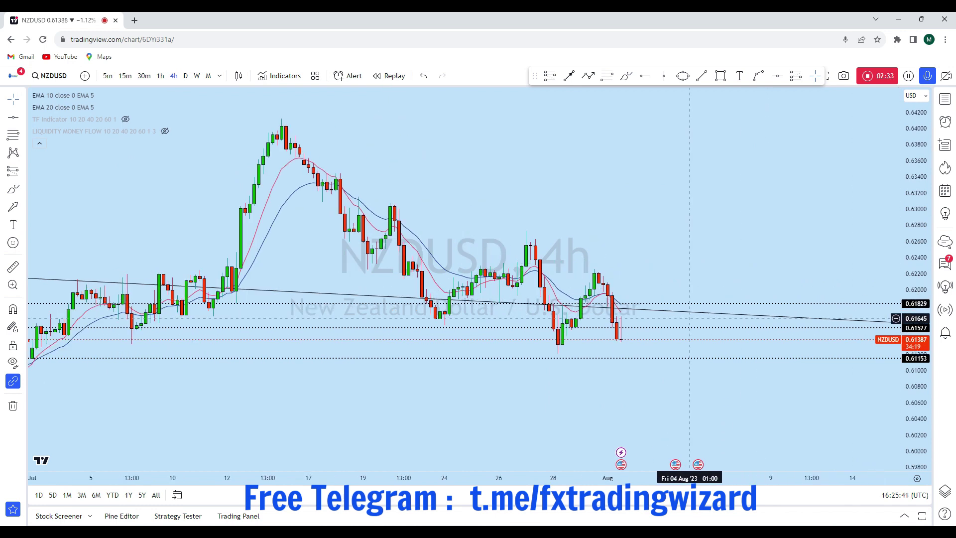
{"action": "left_click_drag", "start_coordinate": [681, 339], "coordinate": [708, 324]}
{"action": "left_click_drag", "start_coordinate": [914, 373], "coordinate": [914, 243]}
{"action": "scroll", "coordinate": [776, 318], "scroll_direction": "up", "scroll_amount": 2}
{"action": "left_click_drag", "start_coordinate": [642, 384], "coordinate": [711, 318]}
{"action": "scroll", "coordinate": [695, 319], "scroll_direction": "up", "scroll_amount": 2}
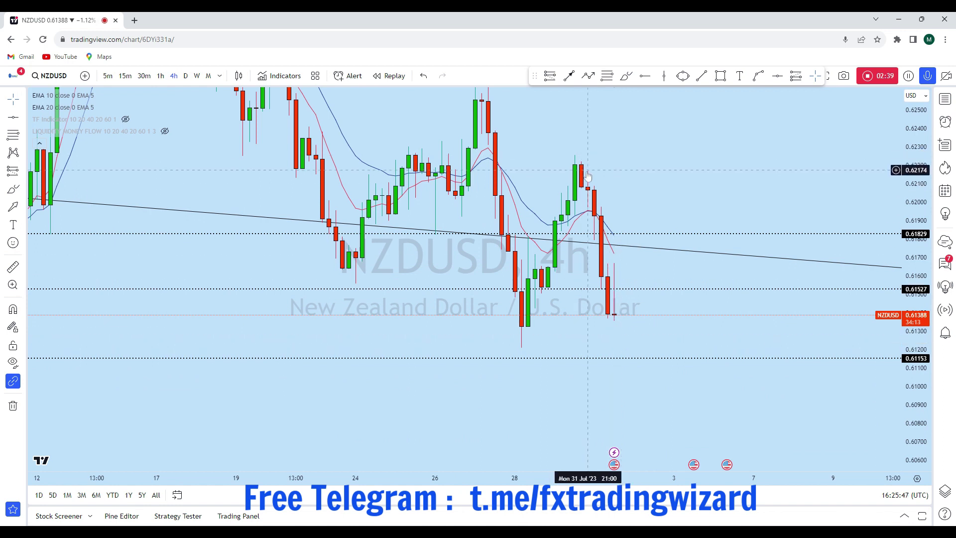
- Draw a descending trend line across the recent swing highs, from the 20 July high near 0.631 down to about 0.618
{"action": "scroll", "coordinate": [675, 330], "scroll_direction": "down", "scroll_amount": 5}
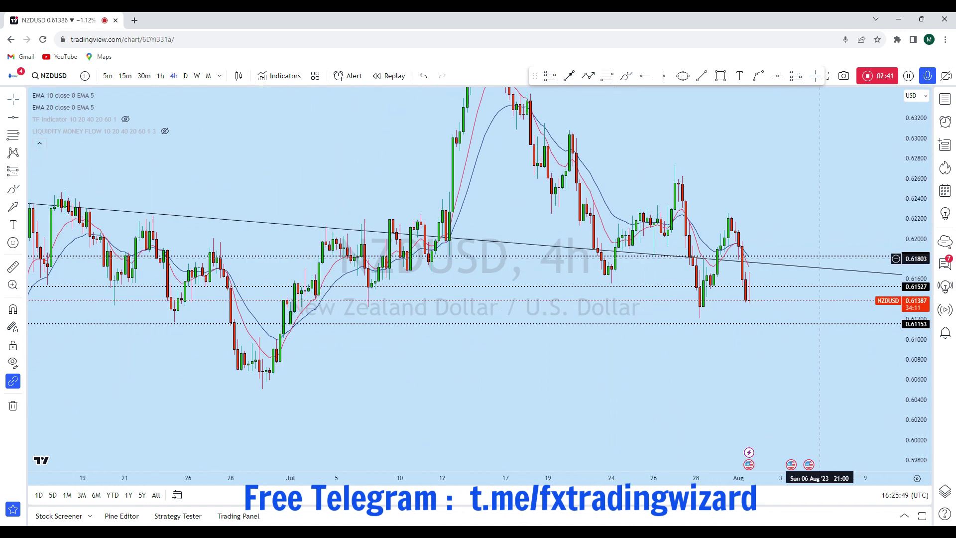
{"action": "left_click", "coordinate": [701, 76]}
{"action": "left_click", "coordinate": [569, 129]}
{"action": "left_click", "coordinate": [798, 260]}
{"action": "left_click_drag", "start_coordinate": [809, 219], "coordinate": [776, 211]}
{"action": "scroll", "coordinate": [764, 206], "scroll_direction": "up", "scroll_amount": 1}
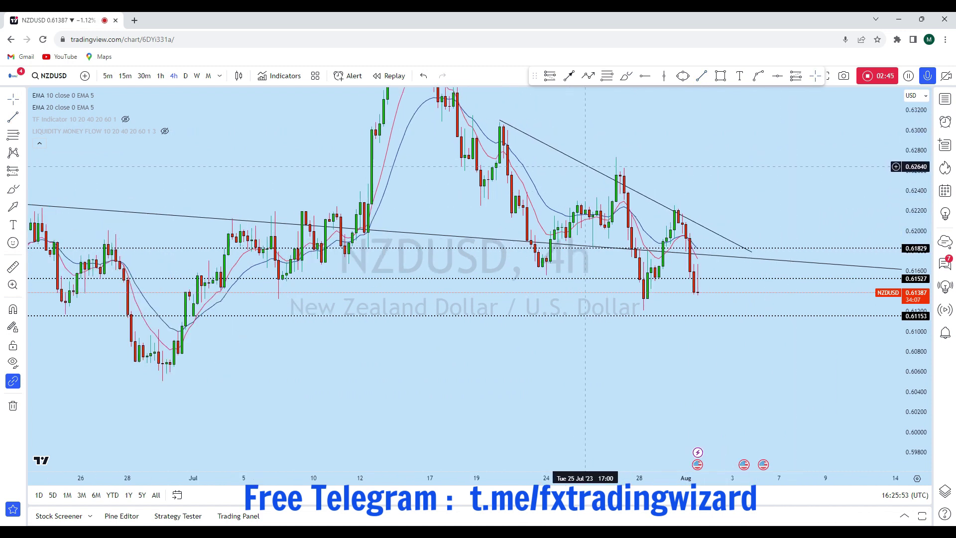
- Draw a second descending trend line under the late-July swing lows, from about 0.6172 on 19 July to about 0.6065 on 8 August
{"action": "scroll", "coordinate": [667, 276], "scroll_direction": "down", "scroll_amount": 1}
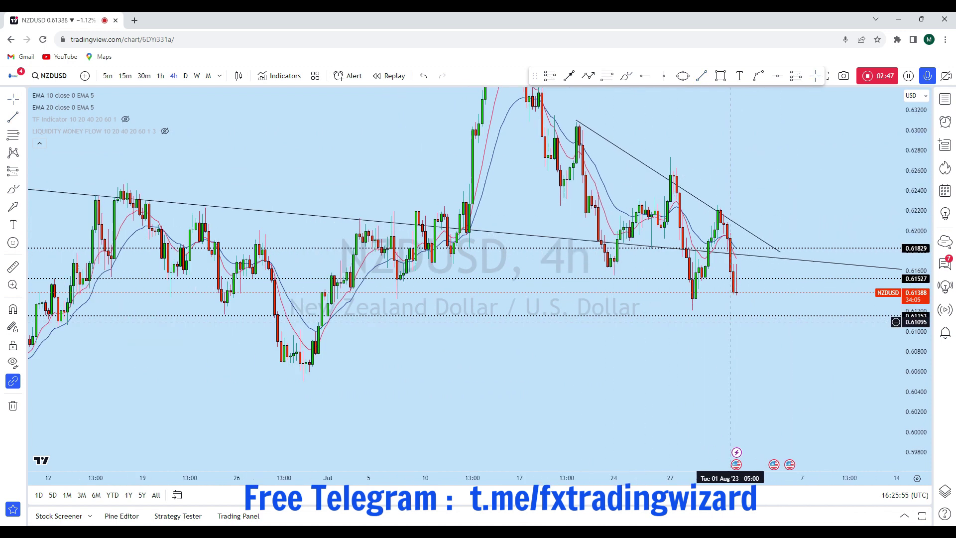
{"action": "left_click", "coordinate": [702, 76]}
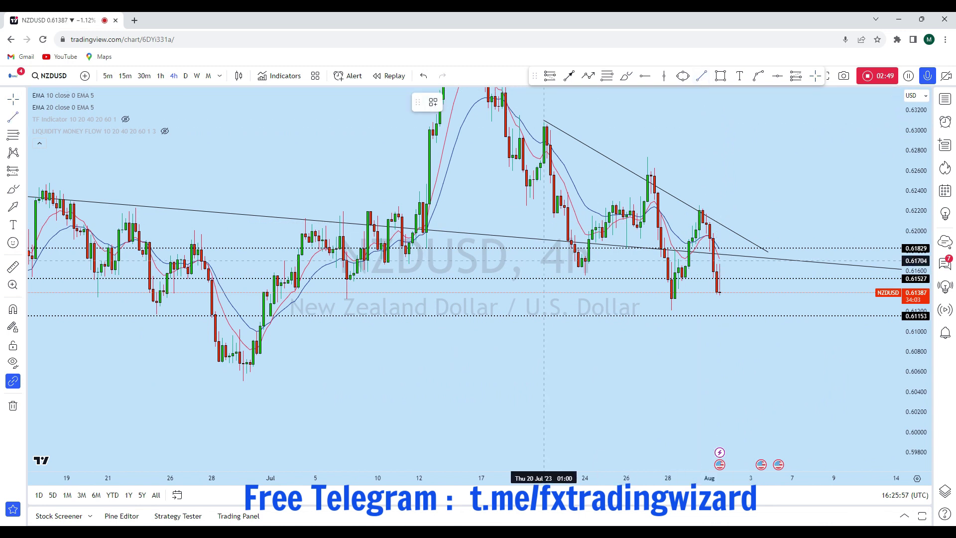
{"action": "left_click", "coordinate": [540, 259]}
{"action": "left_click", "coordinate": [824, 366]}
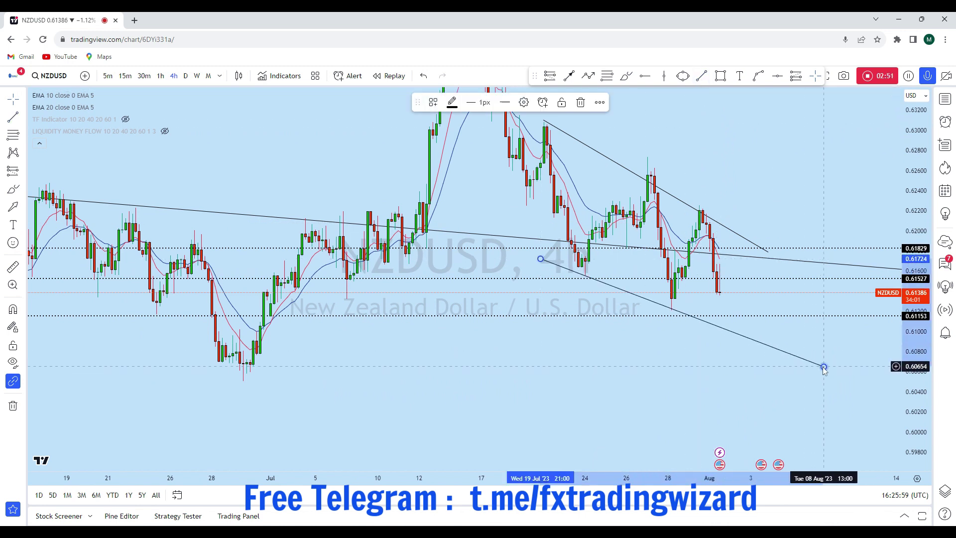
{"action": "scroll", "coordinate": [789, 289], "scroll_direction": "up", "scroll_amount": 2}
{"action": "scroll", "coordinate": [721, 317], "scroll_direction": "down", "scroll_amount": 2}
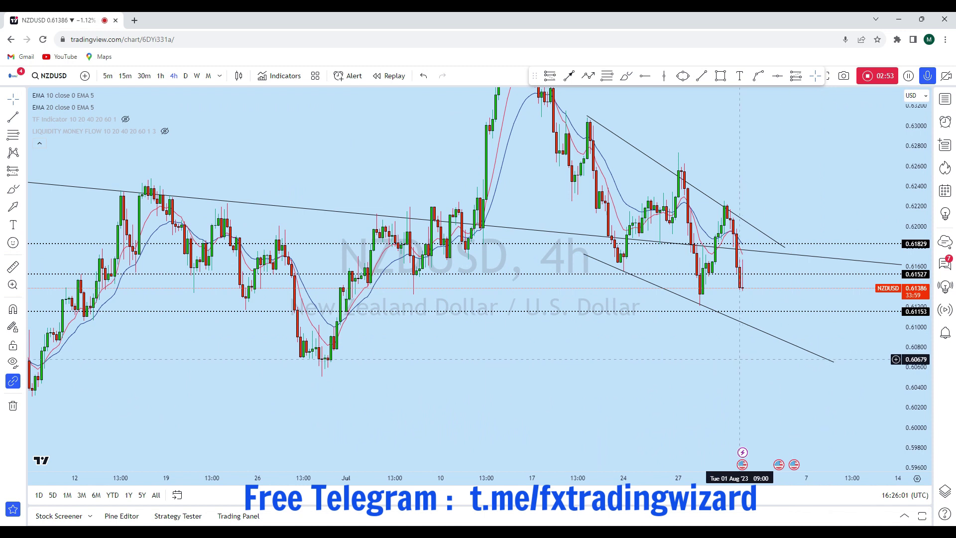
{"action": "left_click_drag", "start_coordinate": [753, 177], "coordinate": [750, 187]}
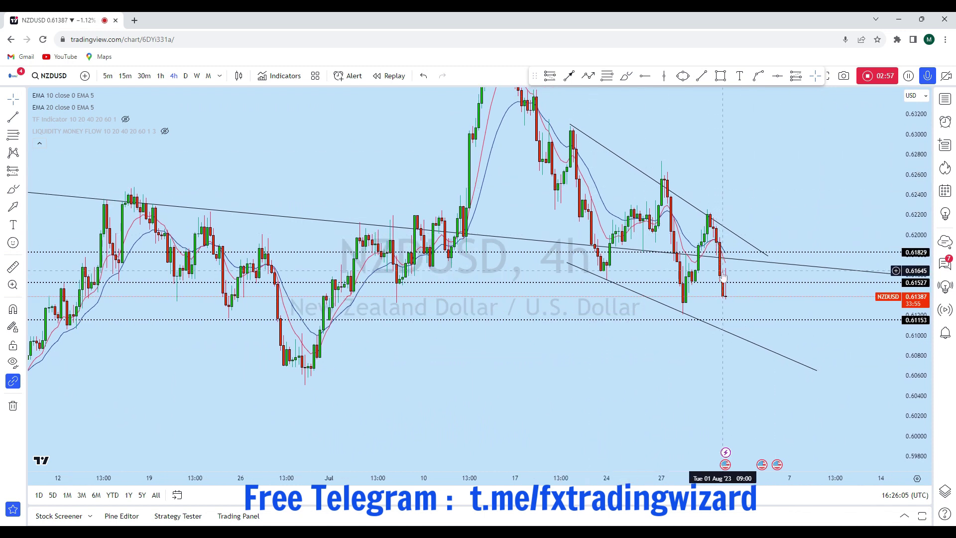
- Place a horizontal line at 0.60659, level with the late-June lows and the end of the lower trend line
{"action": "scroll", "coordinate": [738, 314], "scroll_direction": "up", "scroll_amount": 1}
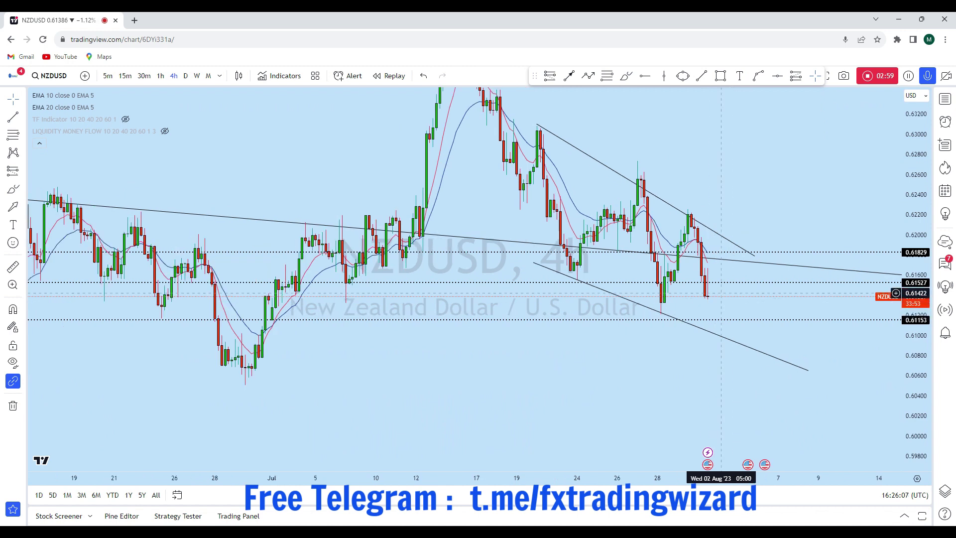
{"action": "left_click_drag", "start_coordinate": [721, 394], "coordinate": [723, 338]}
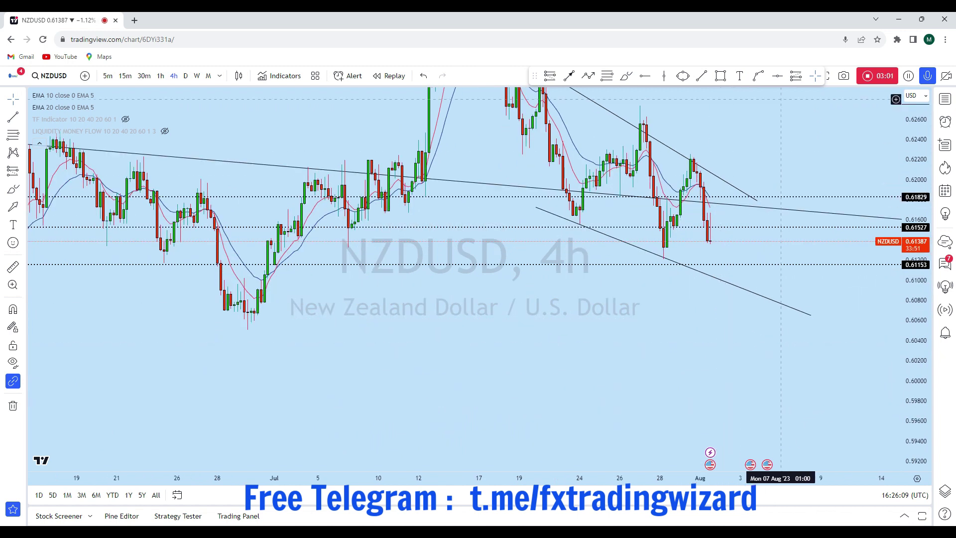
{"action": "left_click", "coordinate": [777, 76]}
{"action": "scroll", "coordinate": [751, 269], "scroll_direction": "down", "scroll_amount": 2}
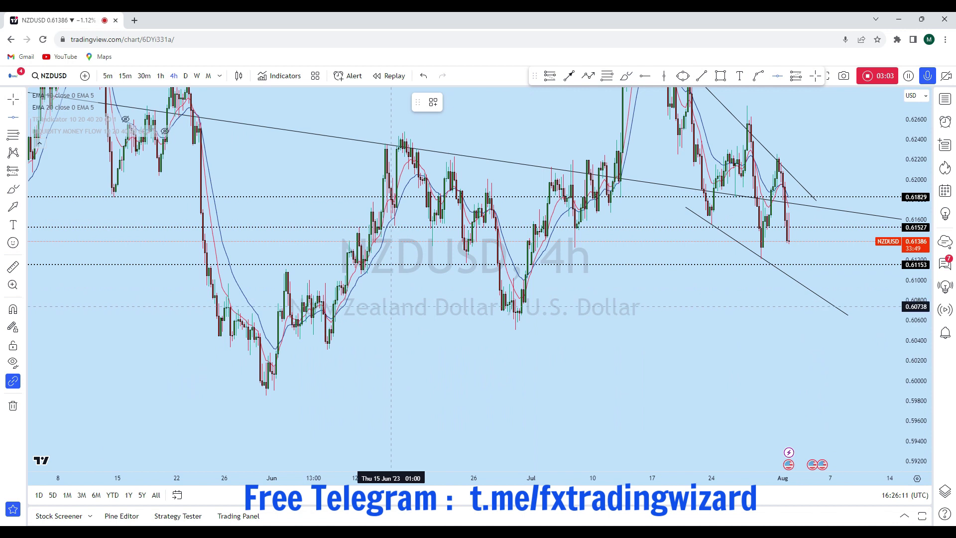
{"action": "left_click", "coordinate": [379, 314]}
{"action": "scroll", "coordinate": [692, 309], "scroll_direction": "up", "scroll_amount": 2}
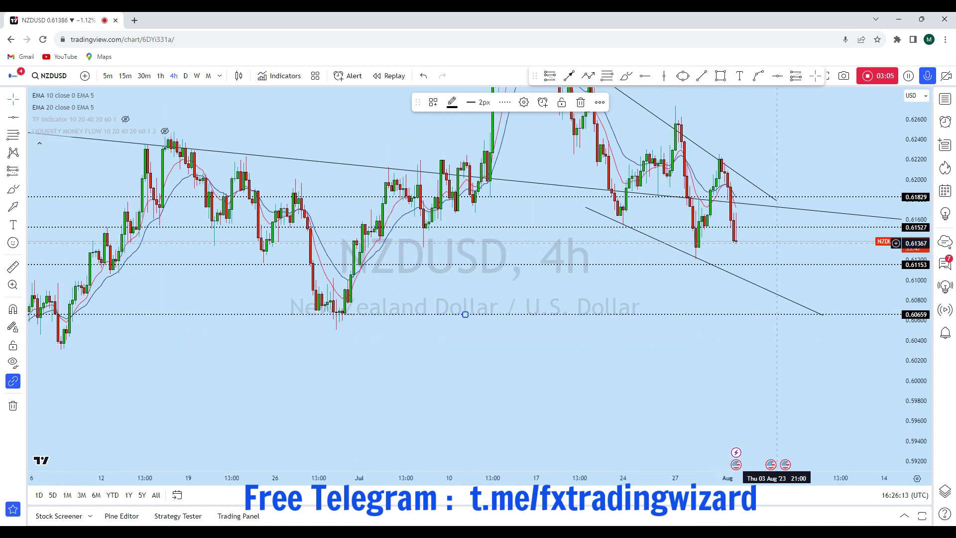
{"action": "left_click_drag", "start_coordinate": [767, 255], "coordinate": [758, 276]}
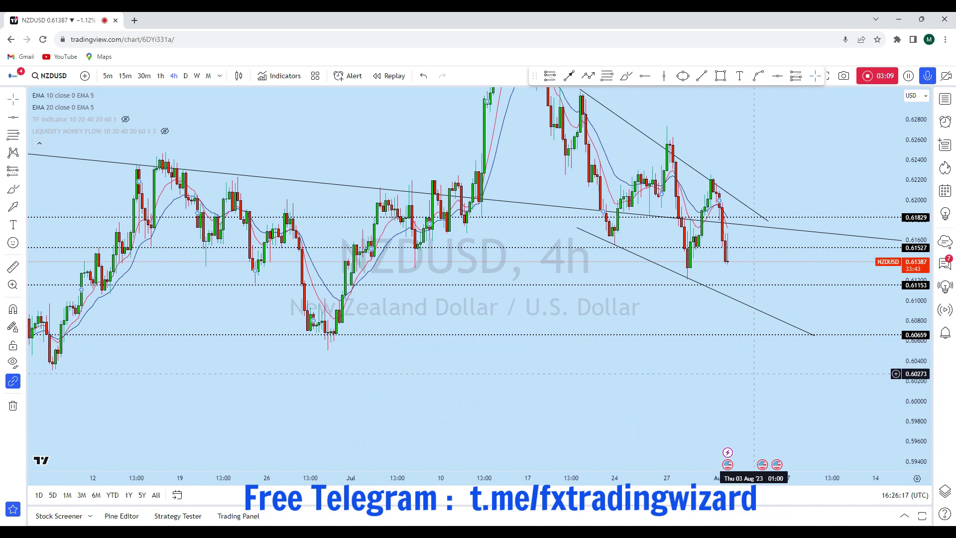
- Draw a small circle over the 0.61527 level just after the latest candle, spanning about 0.6143 to 0.6158, and adjust its shape
{"action": "scroll", "coordinate": [821, 318], "scroll_direction": "up", "scroll_amount": 5}
{"action": "scroll", "coordinate": [884, 288], "scroll_direction": "up", "scroll_amount": 3}
{"action": "left_click", "coordinate": [682, 76]}
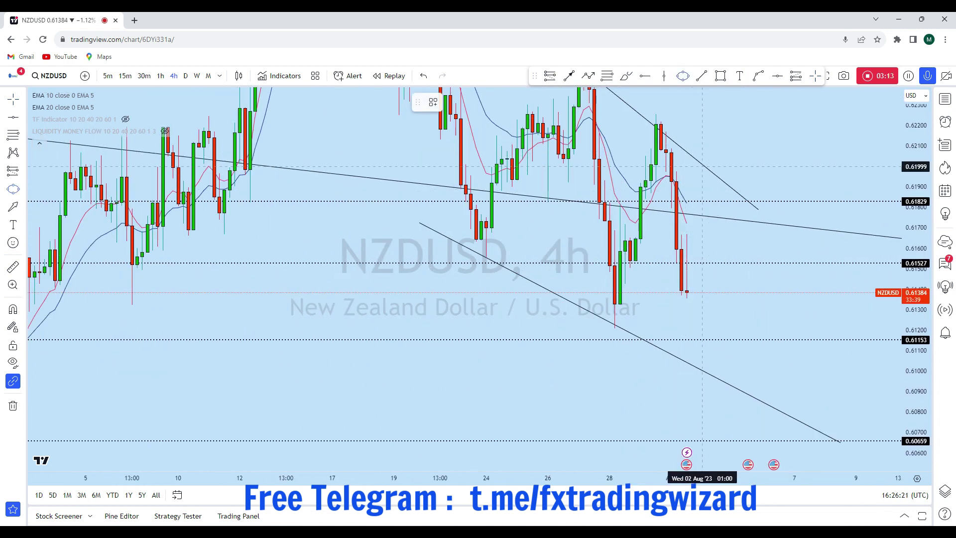
{"action": "left_click", "coordinate": [696, 282]}
{"action": "left_click", "coordinate": [713, 264]}
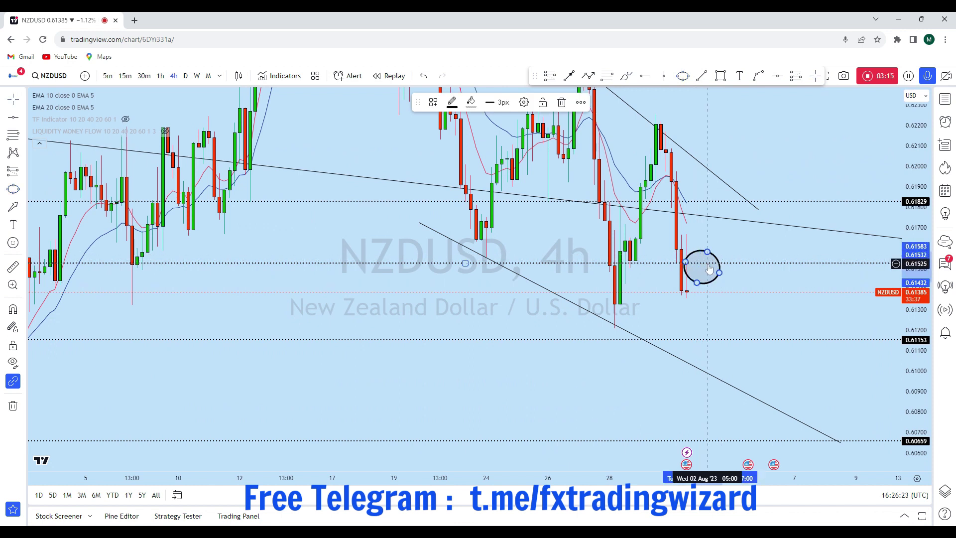
{"action": "left_click_drag", "start_coordinate": [688, 261], "coordinate": [691, 261]}
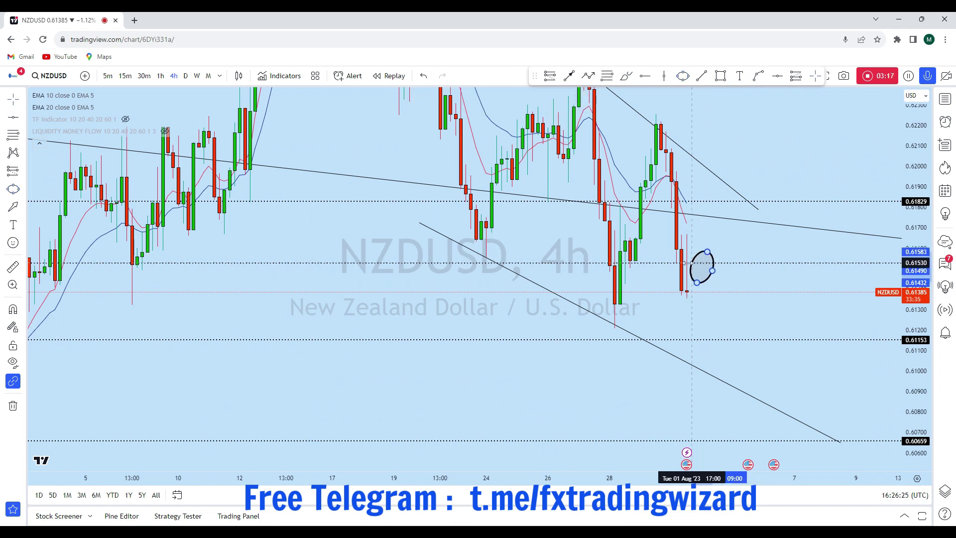
- Draw an arrow from inside the circle at about 0.6155 down to the 0.60659 horizontal line, ending on 3 August
{"action": "left_click_drag", "start_coordinate": [756, 243], "coordinate": [734, 226]}
{"action": "left_click", "coordinate": [569, 76]}
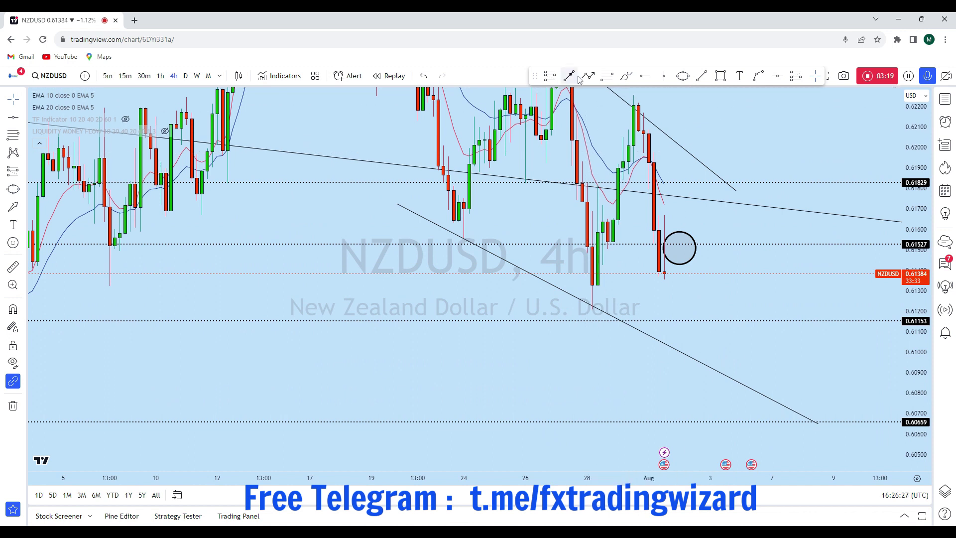
{"action": "left_click", "coordinate": [679, 241]}
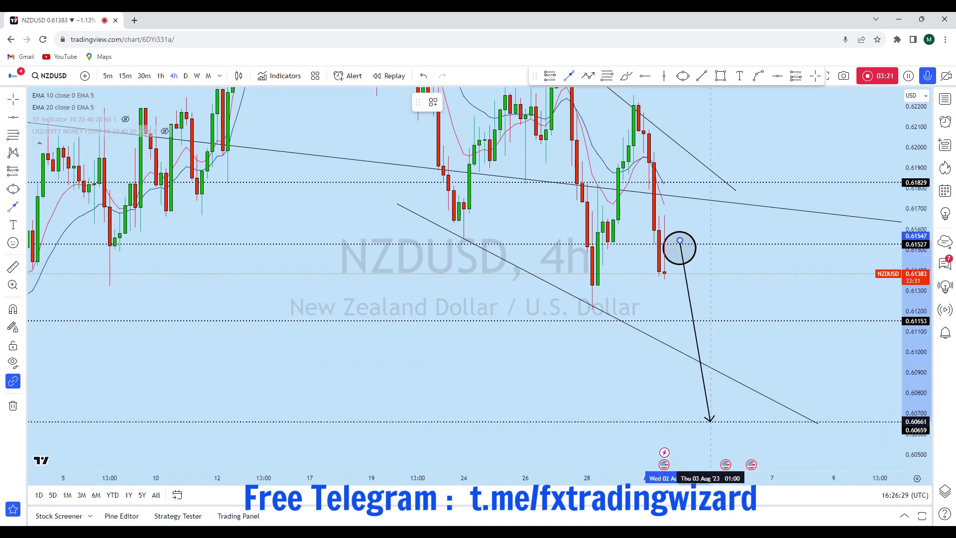
{"action": "left_click", "coordinate": [711, 421]}
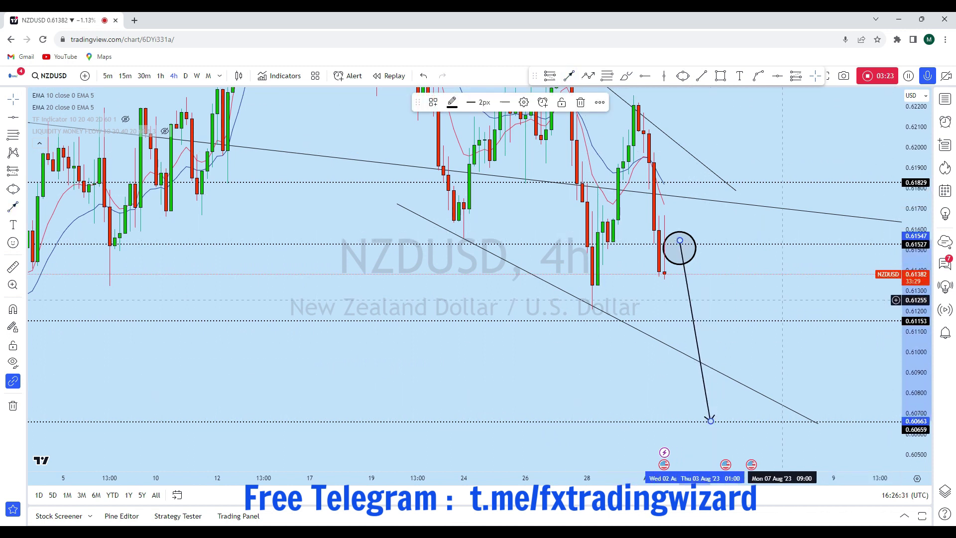